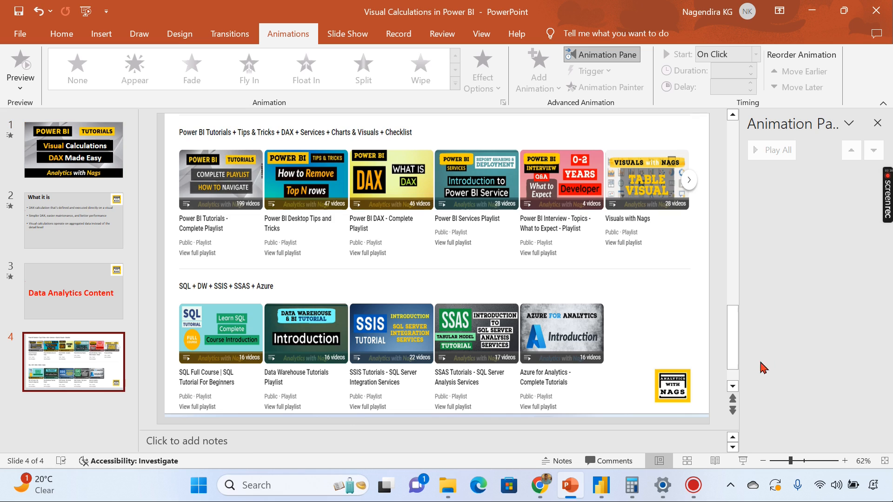
Switch to Power BI Desktop, collapse the Sales table's field list, and select the sales and cost table visual on Page 1
{"action": "left_click", "coordinate": [601, 485]}
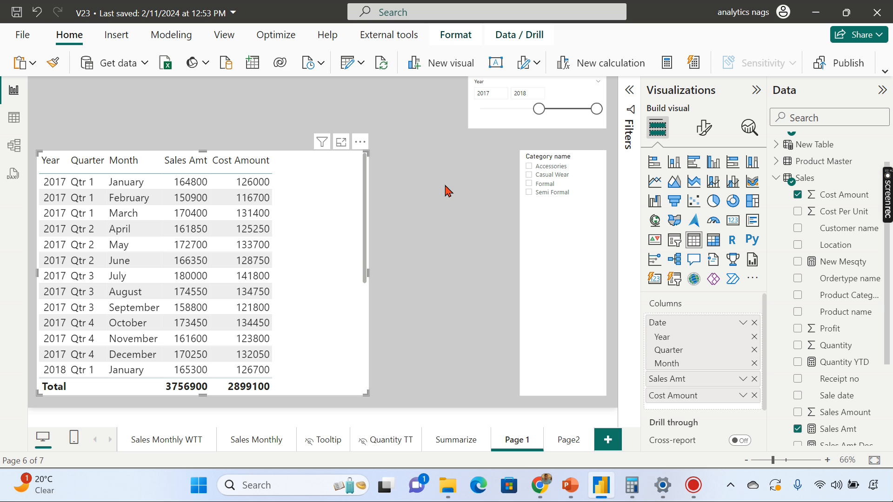
{"action": "left_click", "coordinate": [422, 344]}
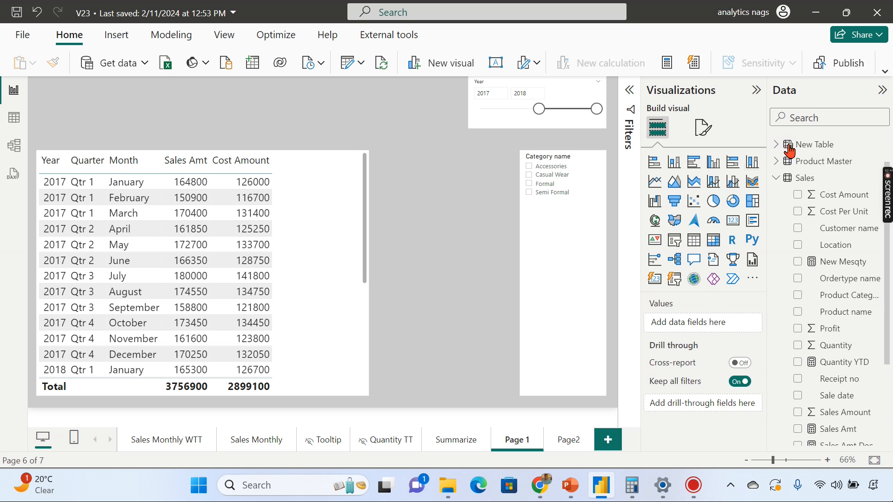
{"action": "left_click", "coordinate": [775, 178]}
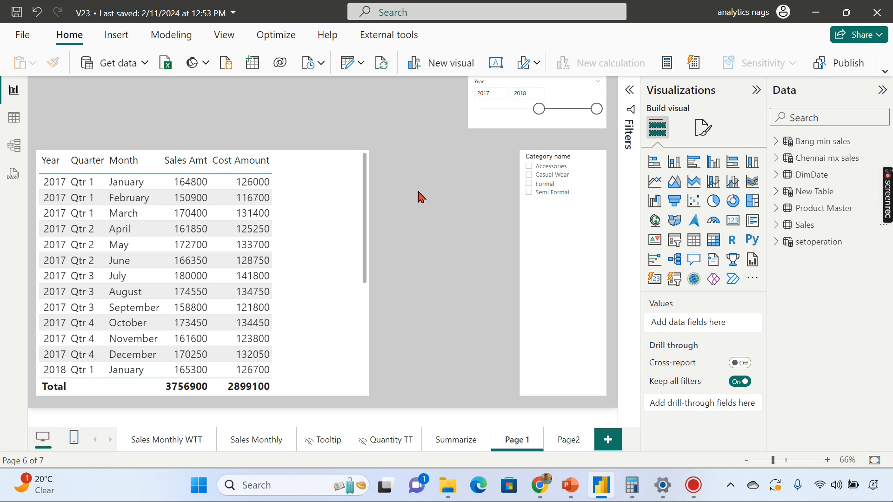
{"action": "left_click", "coordinate": [340, 223]}
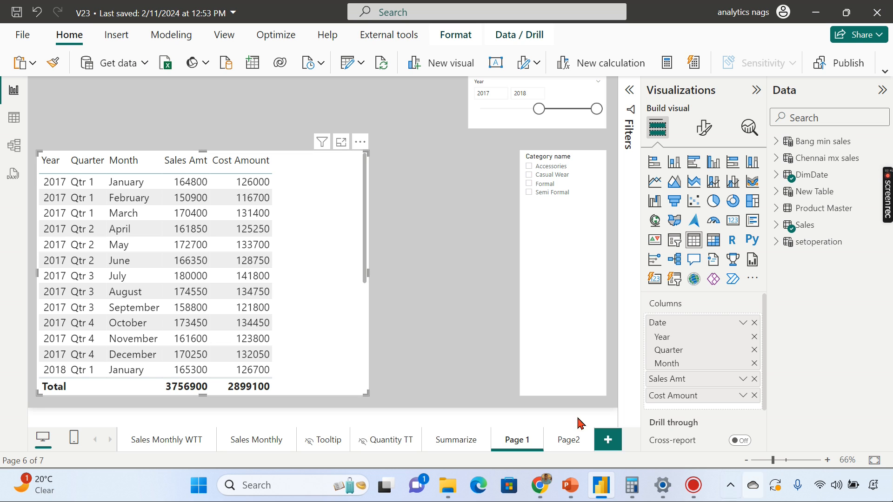
{"action": "left_click", "coordinate": [400, 174]}
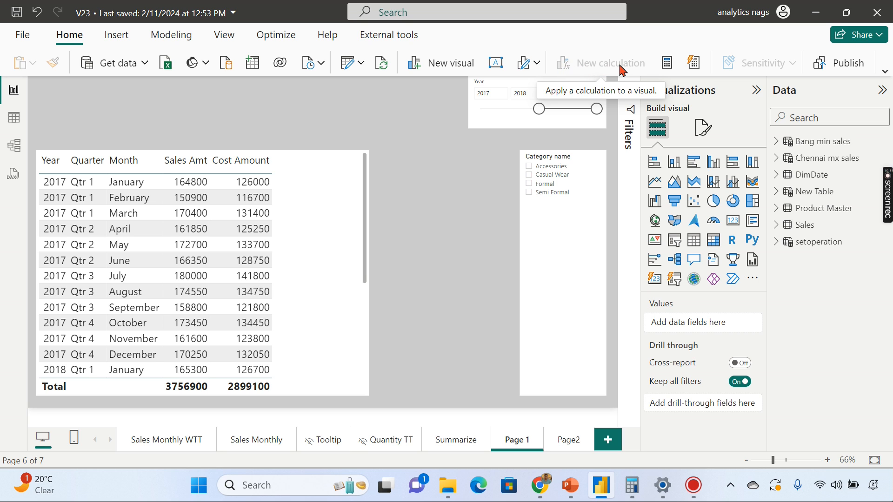
{"action": "left_click", "coordinate": [342, 192]}
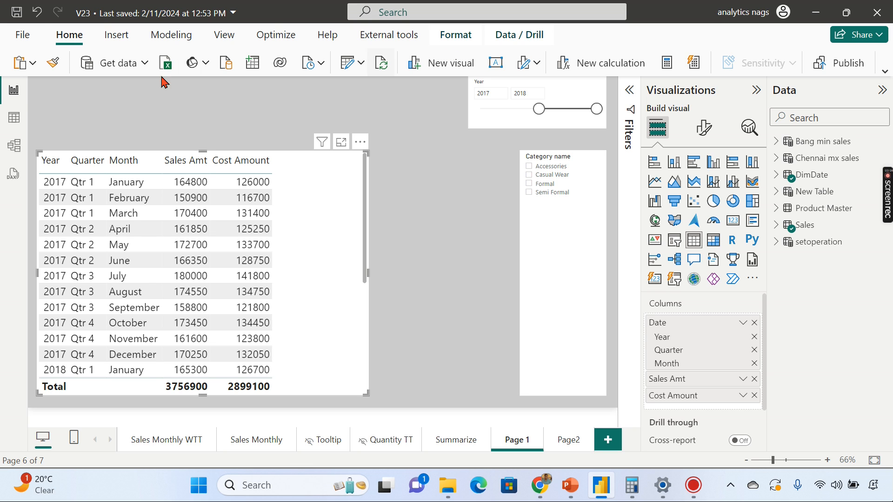
Check the Visual calculations setting among the preview features in the application options, and close the options without changes
{"action": "left_click", "coordinate": [22, 41]}
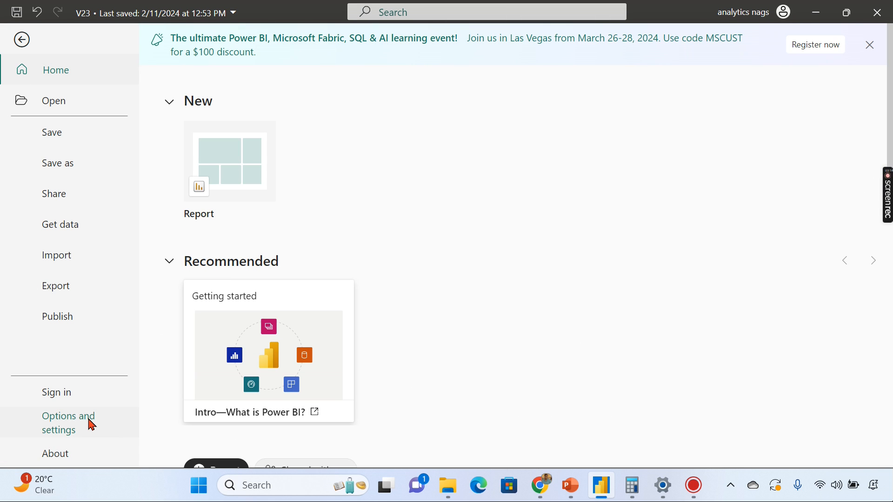
{"action": "left_click", "coordinate": [89, 423]}
{"action": "left_click", "coordinate": [236, 122]}
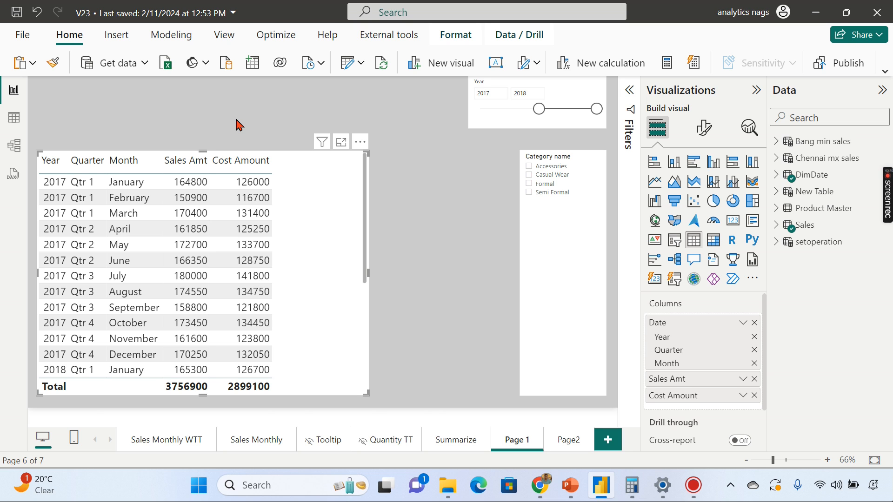
{"action": "scroll", "coordinate": [122, 351], "scroll_direction": "down", "scroll_amount": 3}
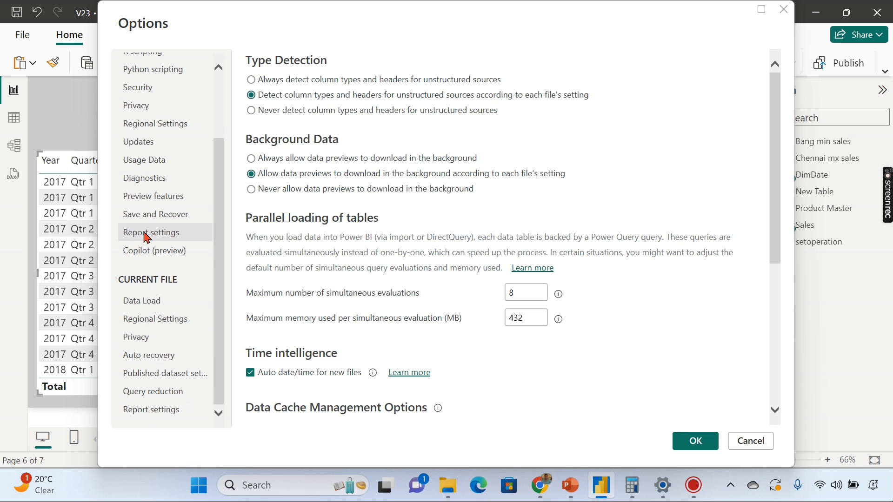
{"action": "left_click", "coordinate": [158, 196]}
{"action": "scroll", "coordinate": [511, 279], "scroll_direction": "down", "scroll_amount": 5}
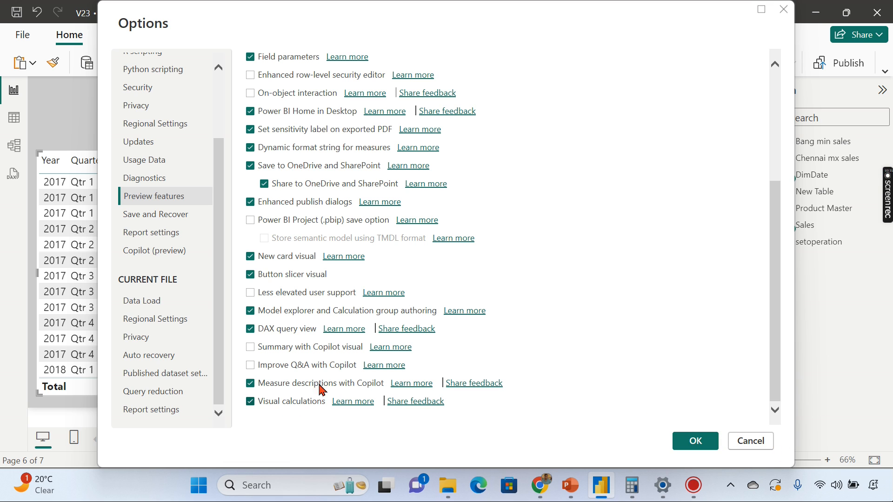
{"action": "left_click", "coordinate": [742, 450]}
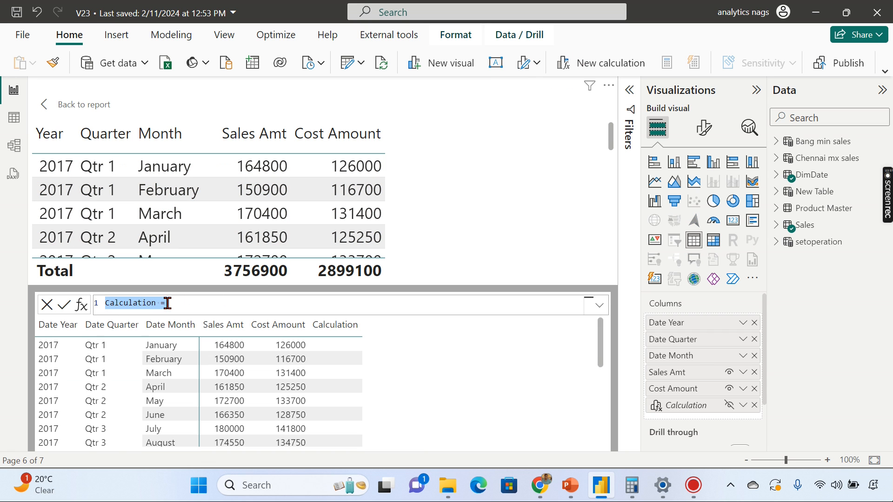
Add the visual calculation Profit = [Sales Amt] - [Cost Amount] to the table and return to the report
{"action": "type", "text": "Profit"}
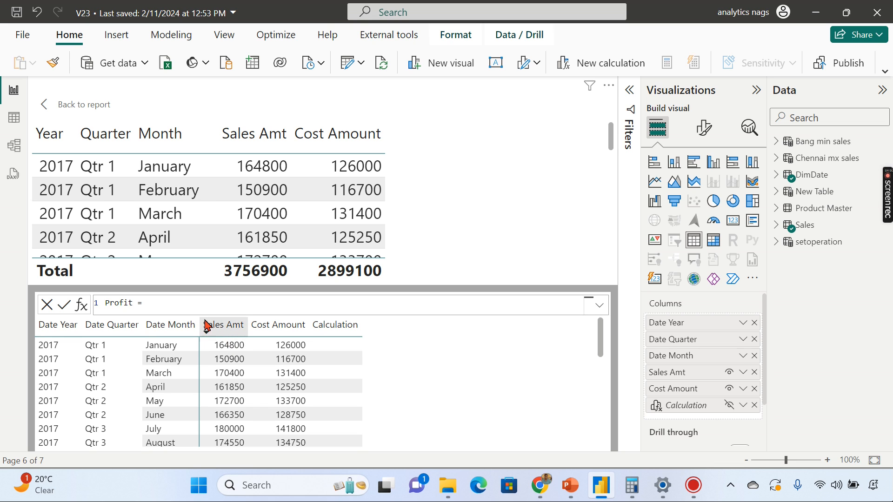
{"action": "type", "text": "Sa"}
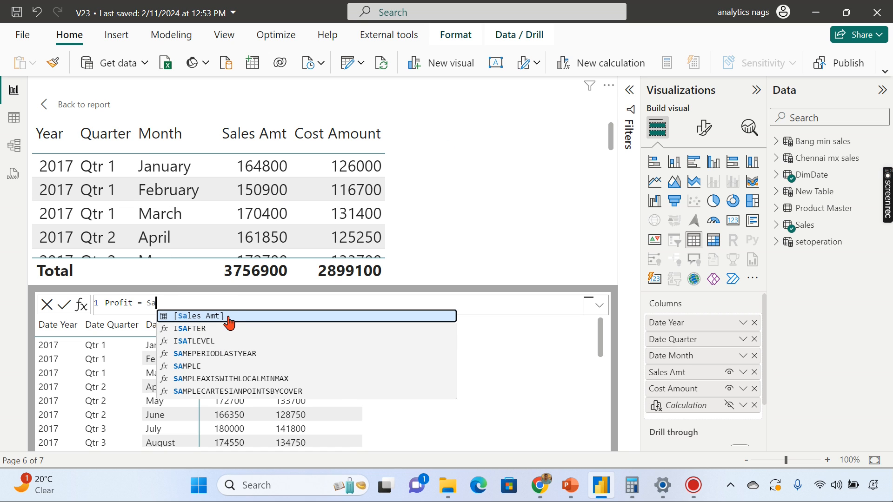
{"action": "left_click", "coordinate": [229, 321]}
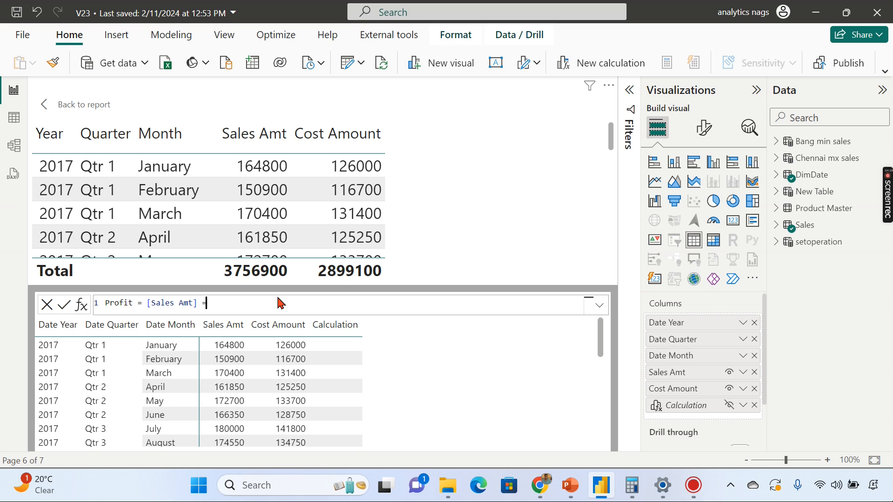
{"action": "type", "text": "- Cost"}
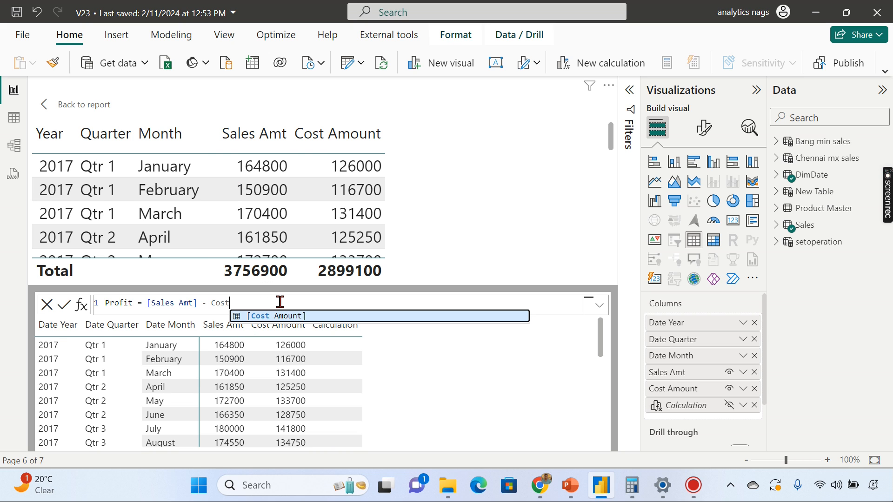
{"action": "key", "text": "Tab"}
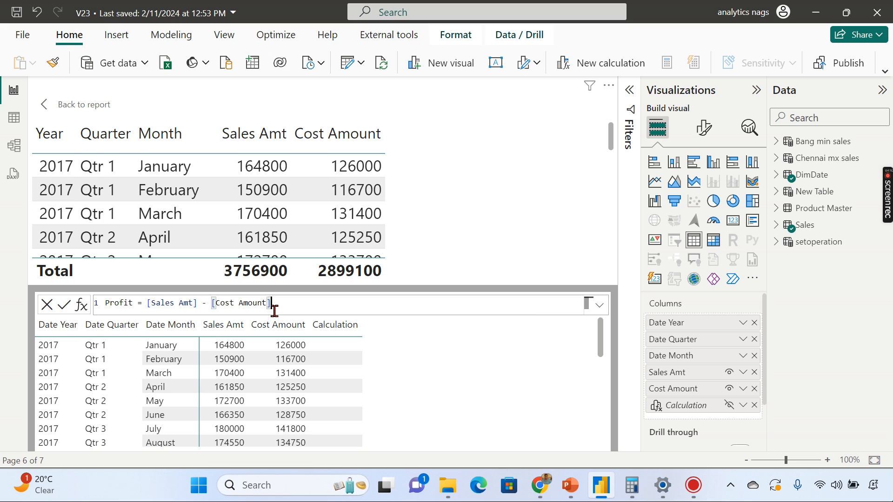
{"action": "key", "text": "Return"}
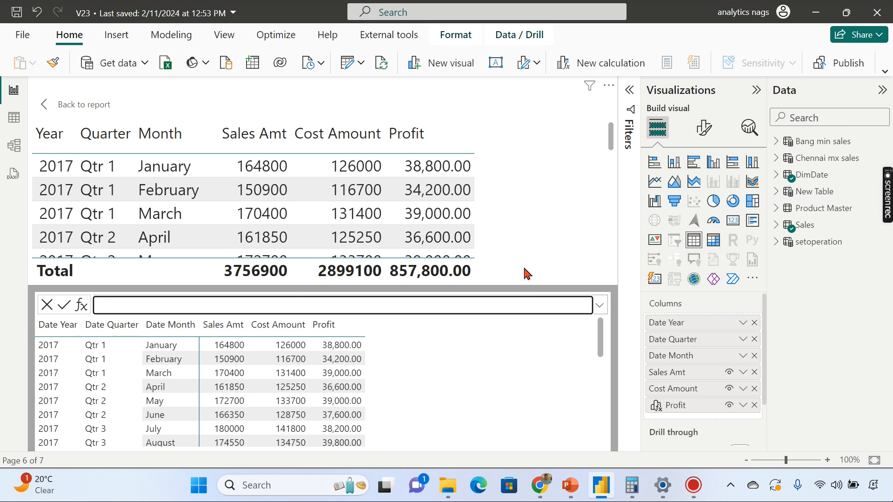
{"action": "left_click", "coordinate": [64, 112]}
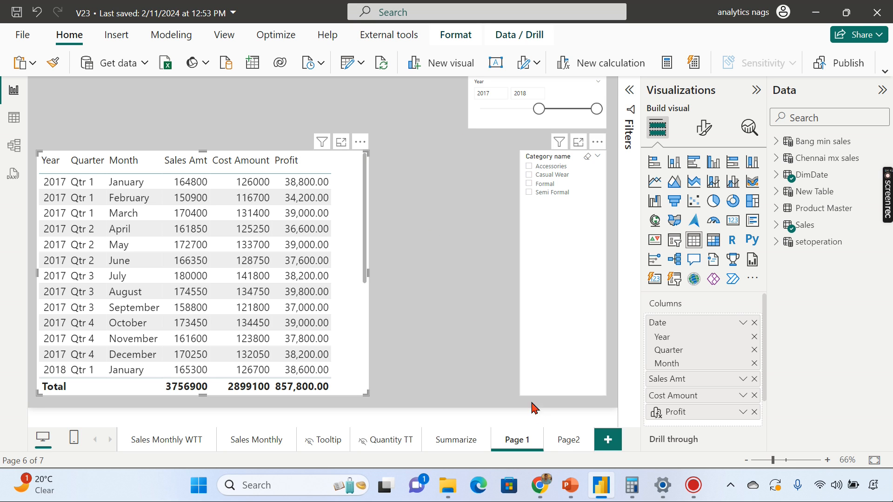
On Page2, add Running sum = RUNNINGSUM([Quantity]) to the quantity table from the Running sum template and return to the report
{"action": "left_click", "coordinate": [564, 446]}
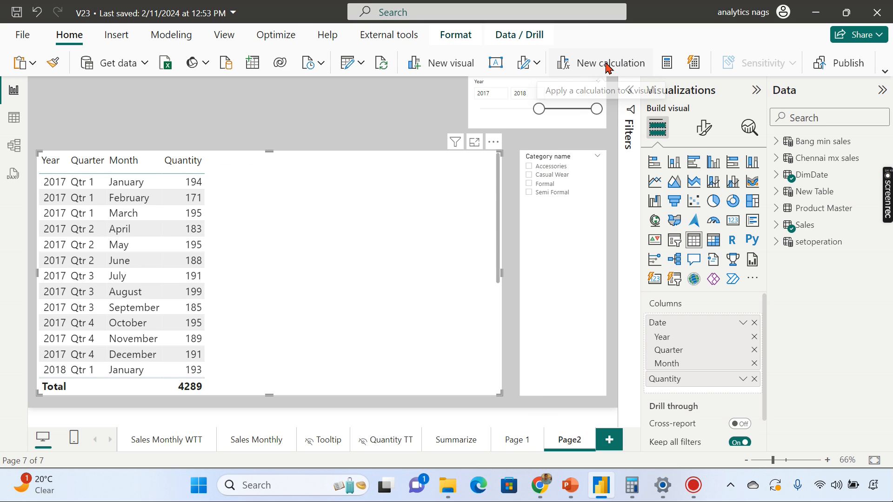
{"action": "left_click", "coordinate": [608, 68]}
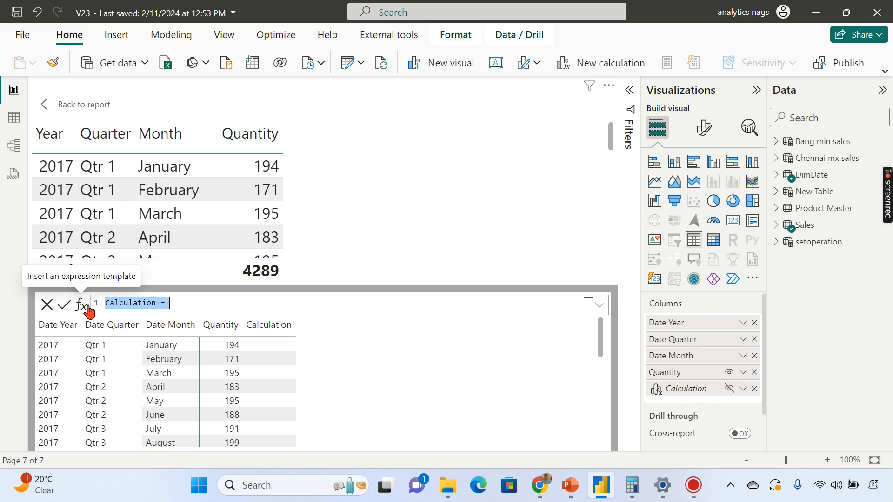
{"action": "left_click", "coordinate": [84, 310]}
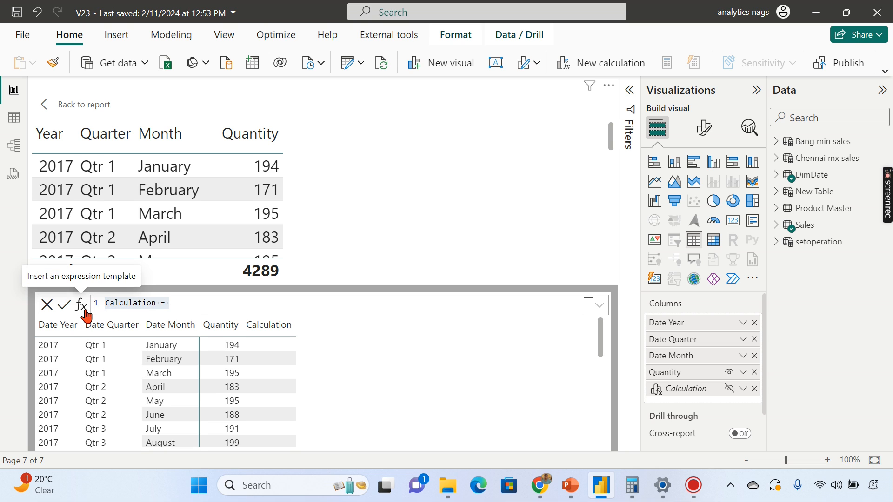
{"action": "left_click", "coordinate": [84, 310]}
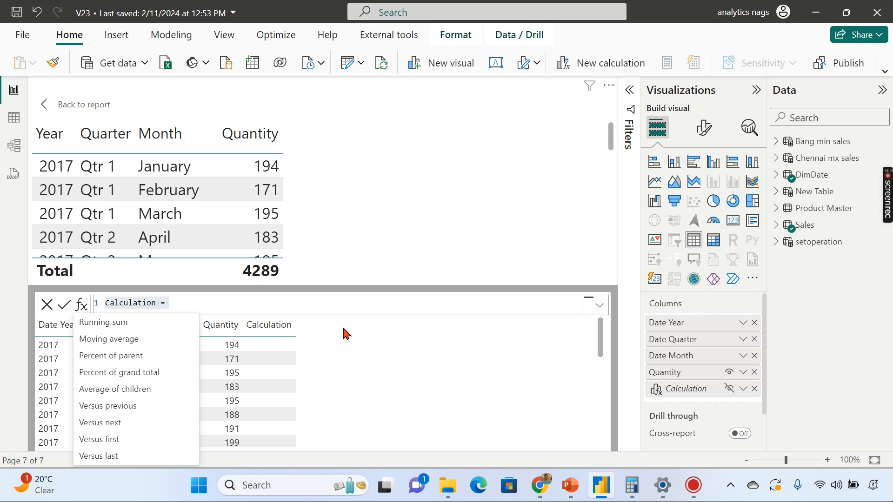
{"action": "left_click", "coordinate": [108, 323]}
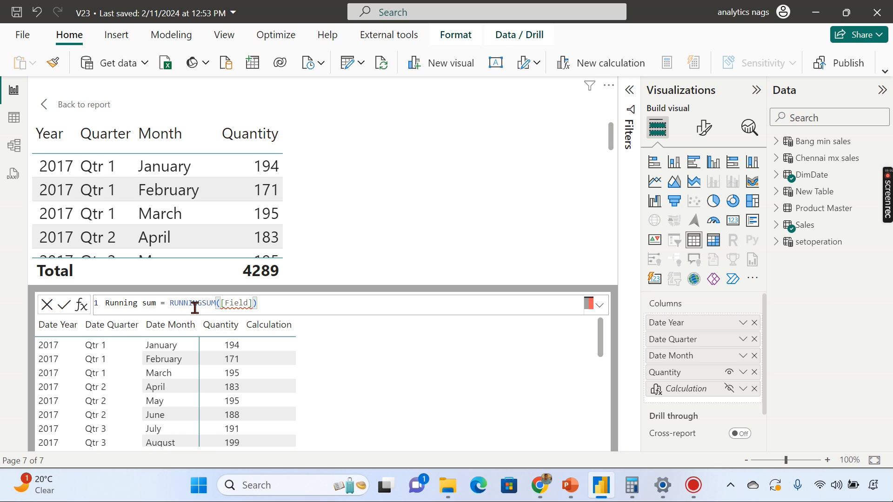
{"action": "double_click", "coordinate": [226, 302]}
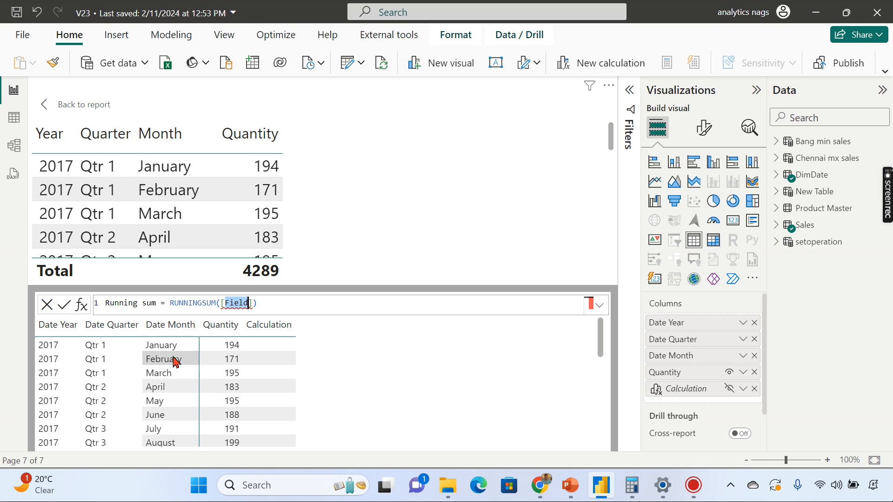
{"action": "type", "text": "Qu"}
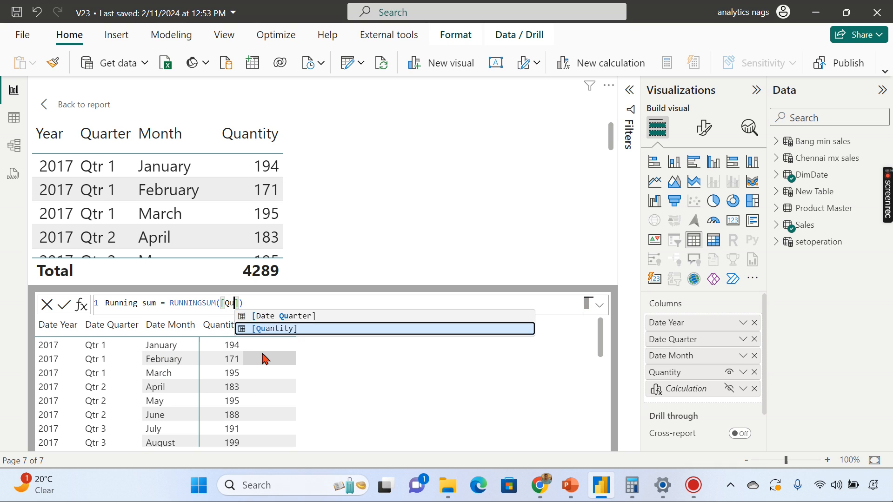
{"action": "left_click", "coordinate": [277, 331]}
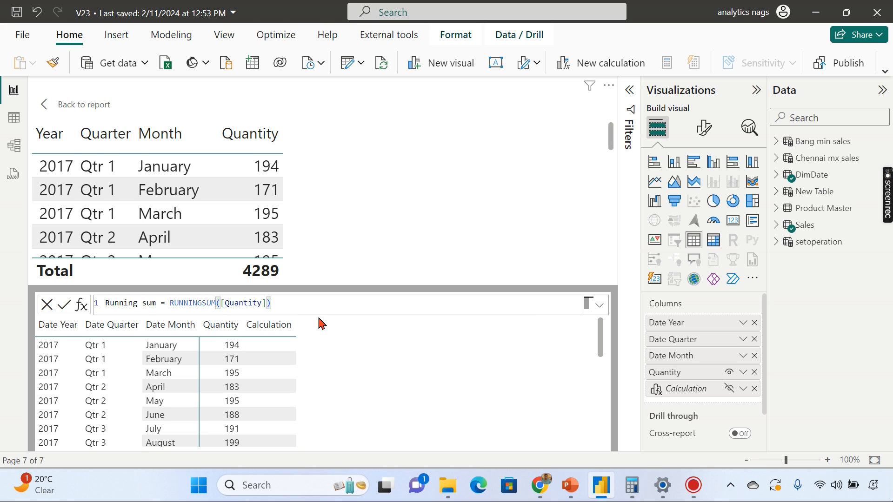
{"action": "key", "text": "Return"}
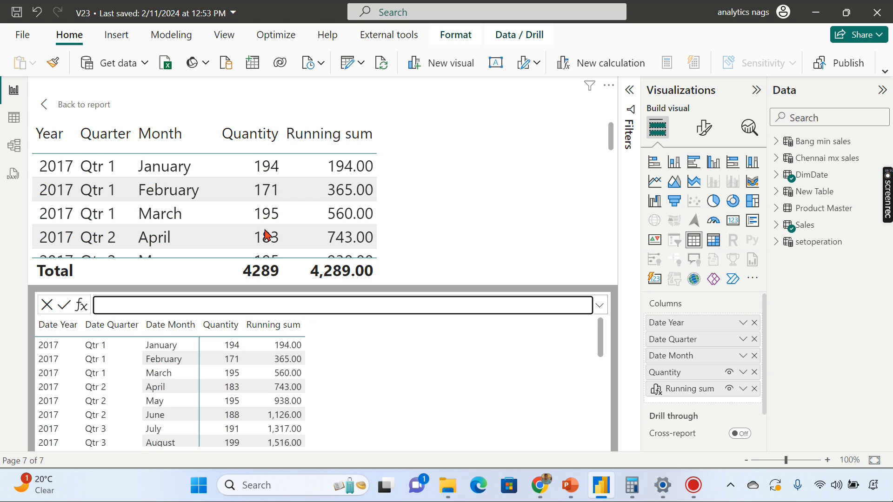
{"action": "left_click", "coordinate": [74, 104]}
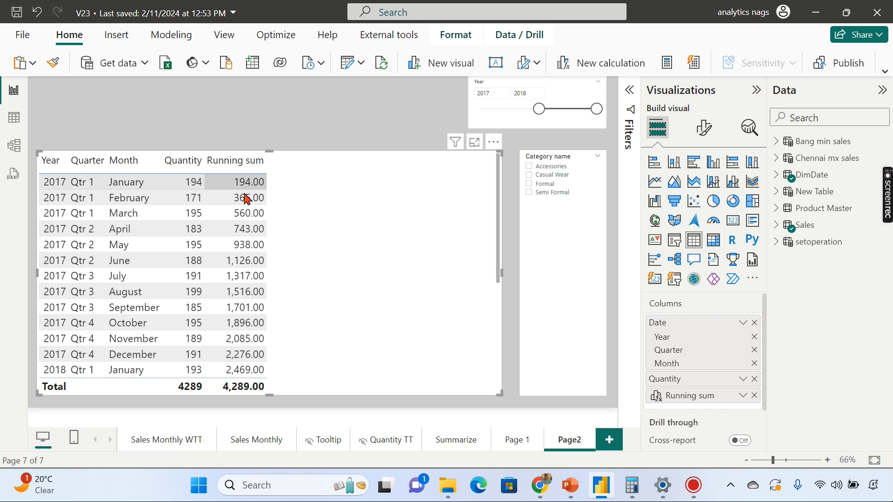
Check the running sum over the table's rows and with the category filtered to Formal, Semi Formal and Accessories, and clear the filter
{"action": "scroll", "coordinate": [260, 298], "scroll_direction": "down", "scroll_amount": 3}
{"action": "scroll", "coordinate": [365, 331], "scroll_direction": "up", "scroll_amount": 2}
{"action": "scroll", "coordinate": [364, 332], "scroll_direction": "up", "scroll_amount": 1}
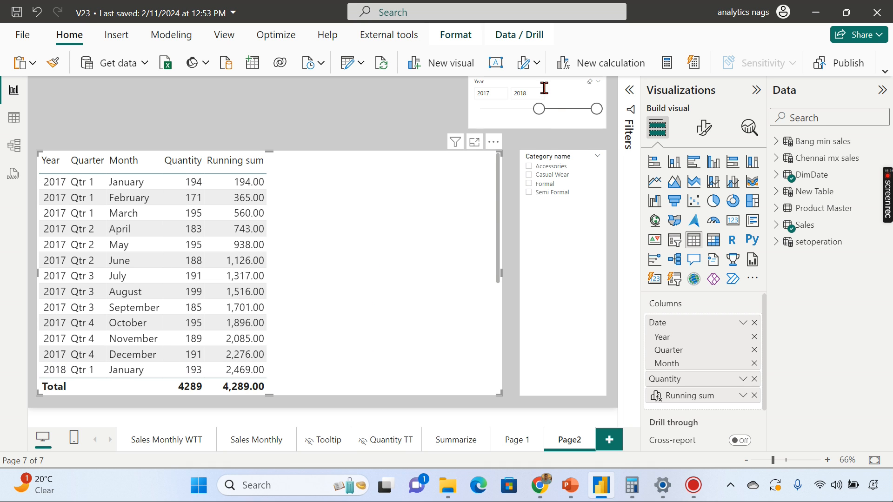
{"action": "left_click", "coordinate": [549, 186]}
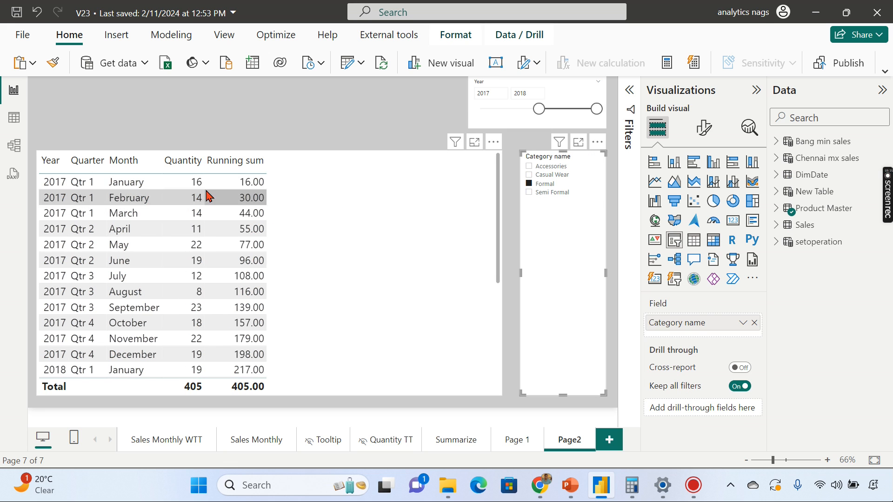
{"action": "left_click", "coordinate": [543, 192]}
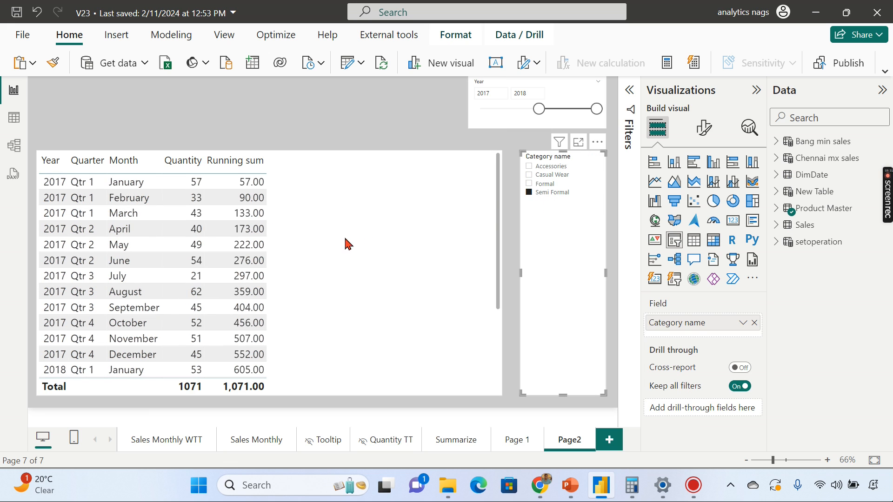
{"action": "left_click", "coordinate": [553, 166]}
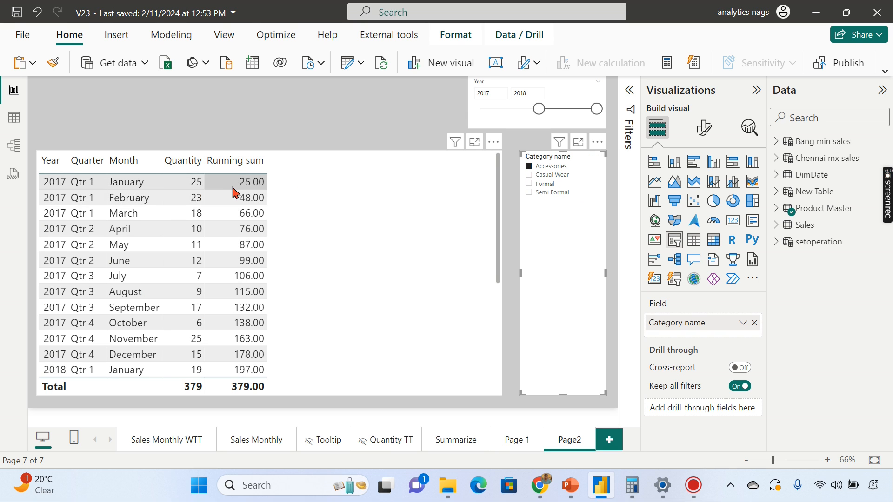
{"action": "left_click", "coordinate": [553, 167]}
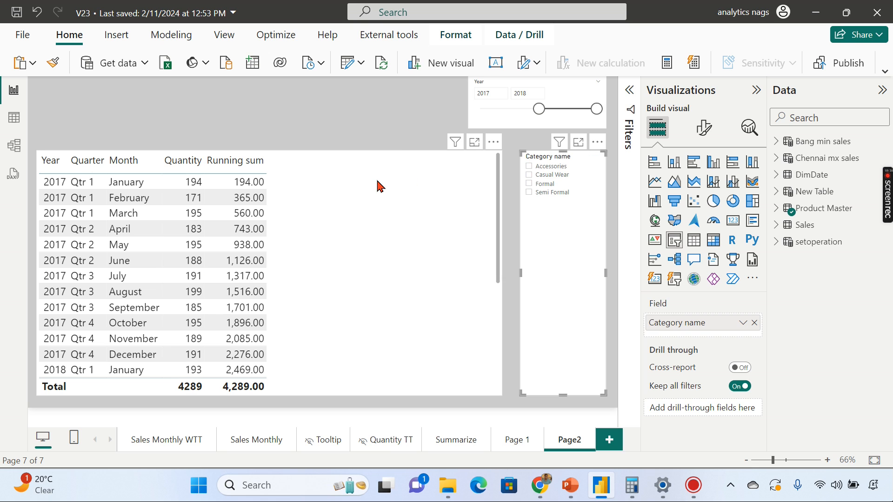
Start a new visual calculation on the quantity table from the Average of children template, averaging the Quantity field
{"action": "left_click", "coordinate": [470, 155]}
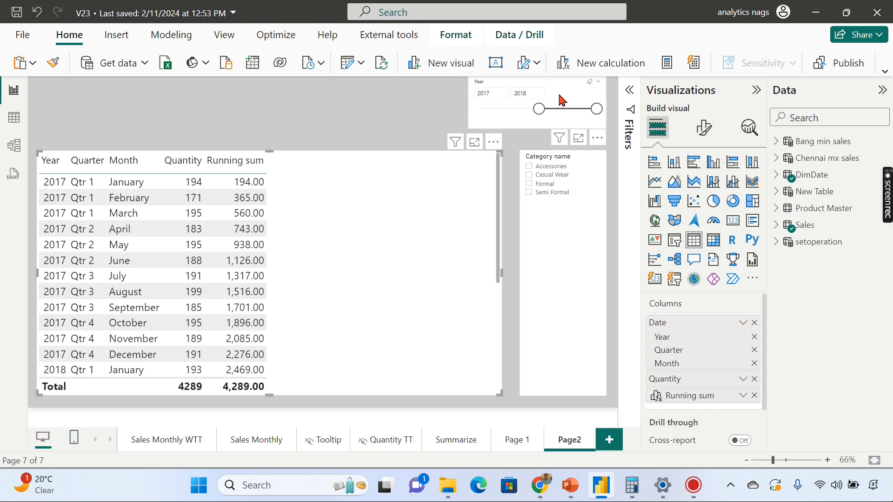
{"action": "left_click", "coordinate": [553, 72]}
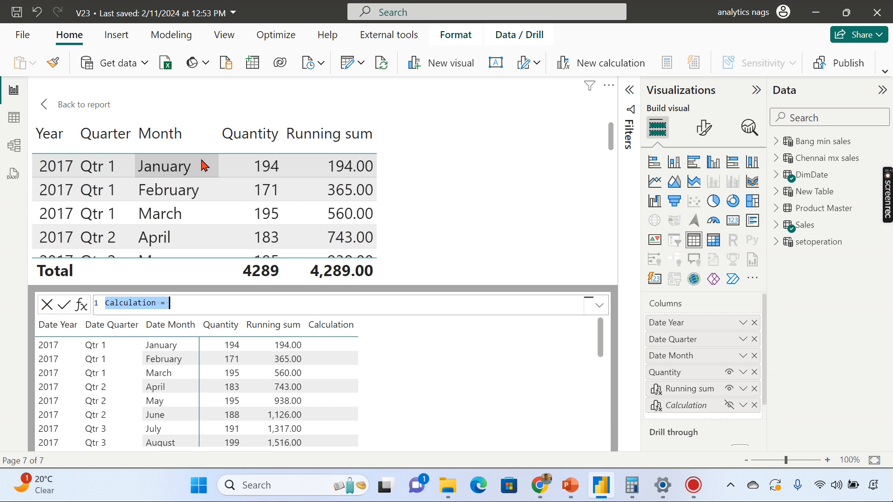
{"action": "left_click", "coordinate": [83, 310]}
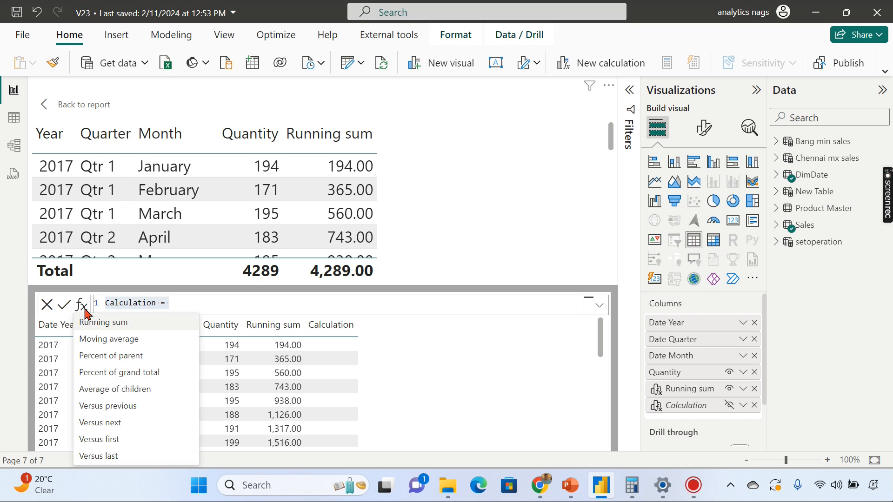
{"action": "left_click", "coordinate": [127, 393]}
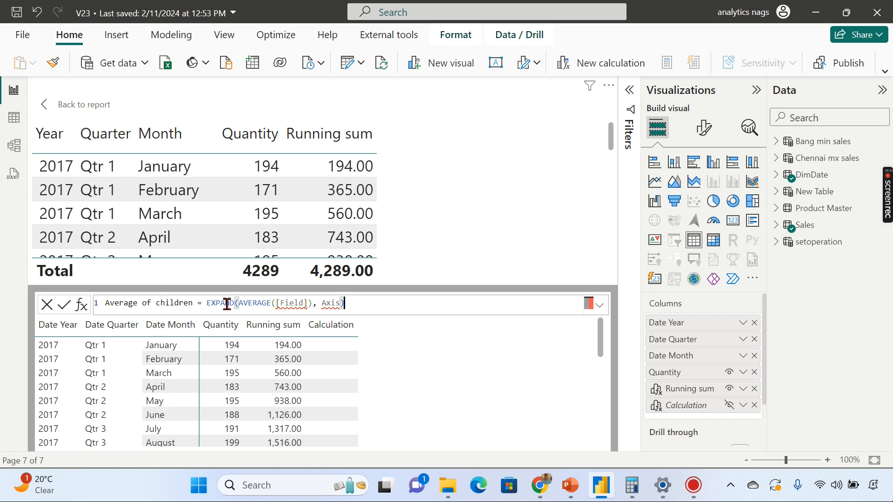
{"action": "double_click", "coordinate": [288, 303]}
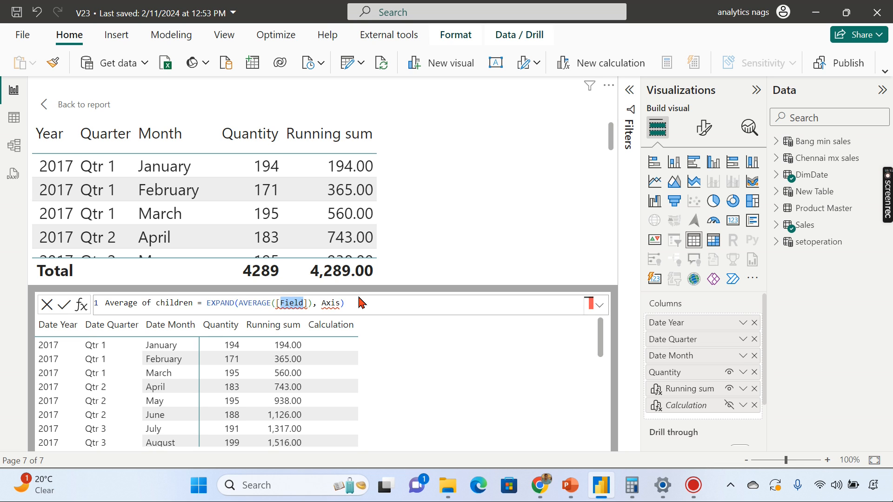
{"action": "key", "text": "BackSpace"}
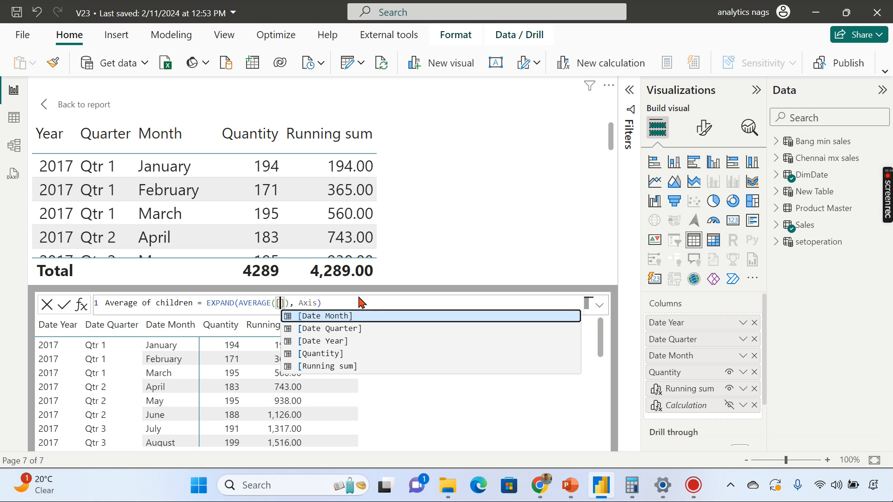
{"action": "type", "text": "Qua"}
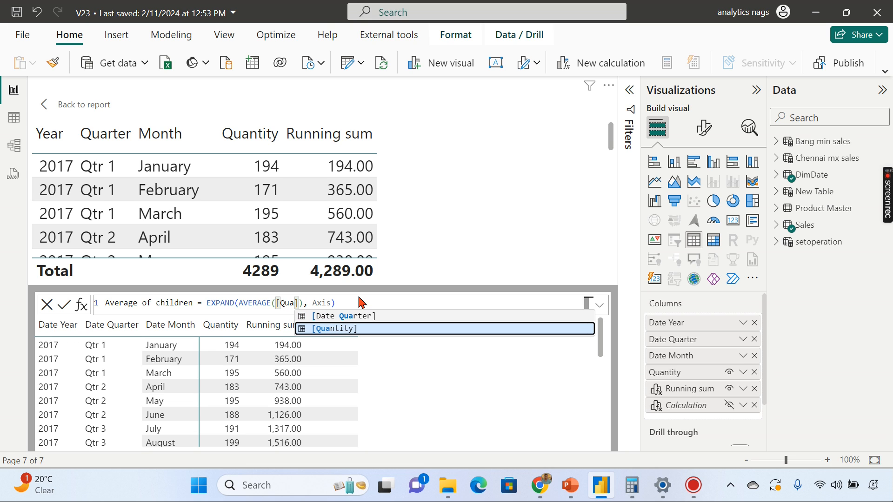
{"action": "left_click", "coordinate": [349, 331]}
{"action": "left_click", "coordinate": [352, 313]}
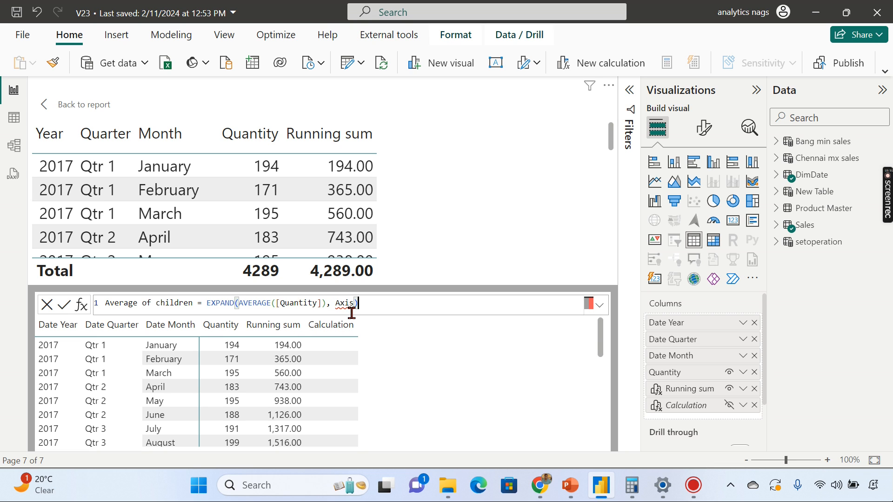
Set the calculation's axis to ROWS, commit Average of children = EXPAND(AVERAGE([Quantity]), ROWS), and return to the report
{"action": "left_click", "coordinate": [345, 303]}
{"action": "type", "text": "Rows"}
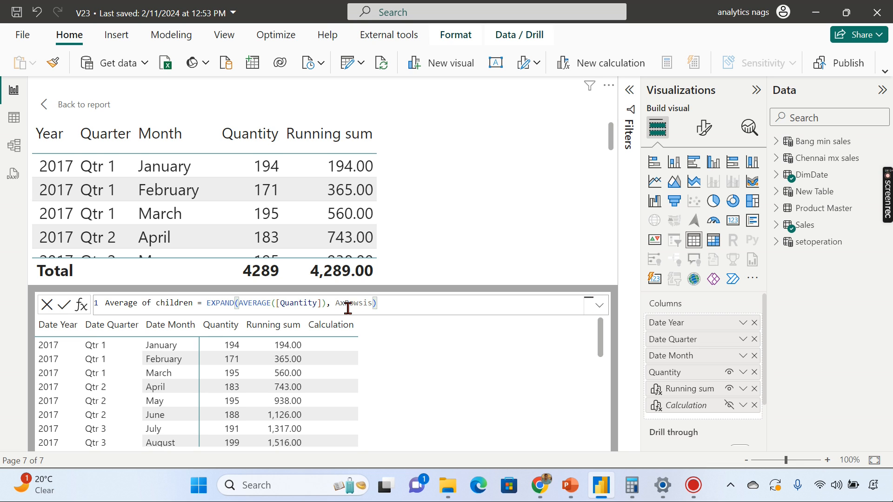
{"action": "double_click", "coordinate": [361, 303]}
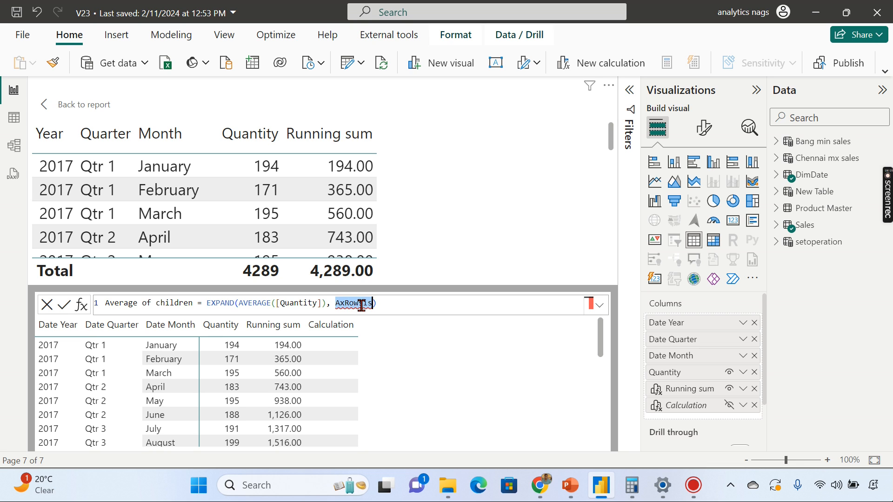
{"action": "type", "text": "Rows"}
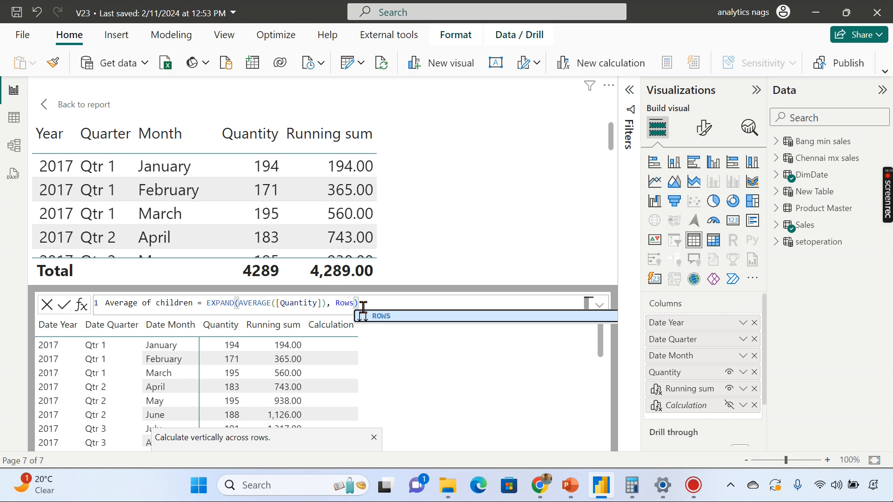
{"action": "left_click", "coordinate": [370, 316]}
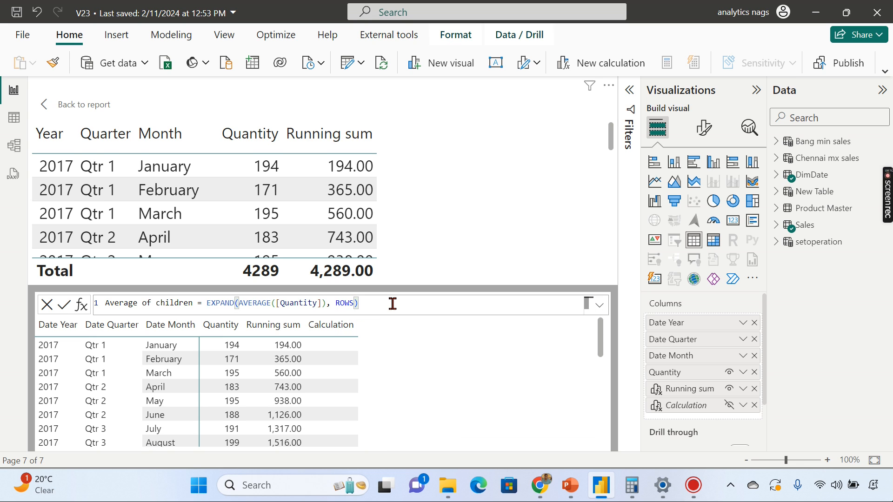
{"action": "key", "text": "Return"}
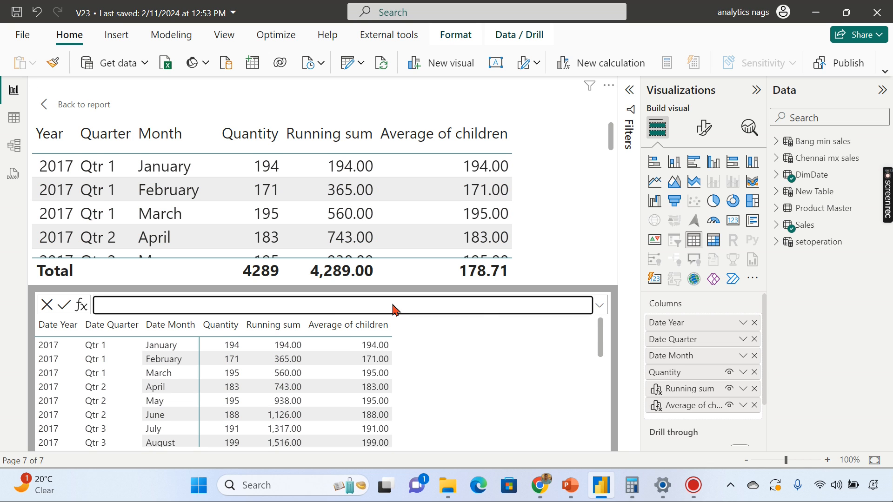
{"action": "left_click", "coordinate": [65, 106]}
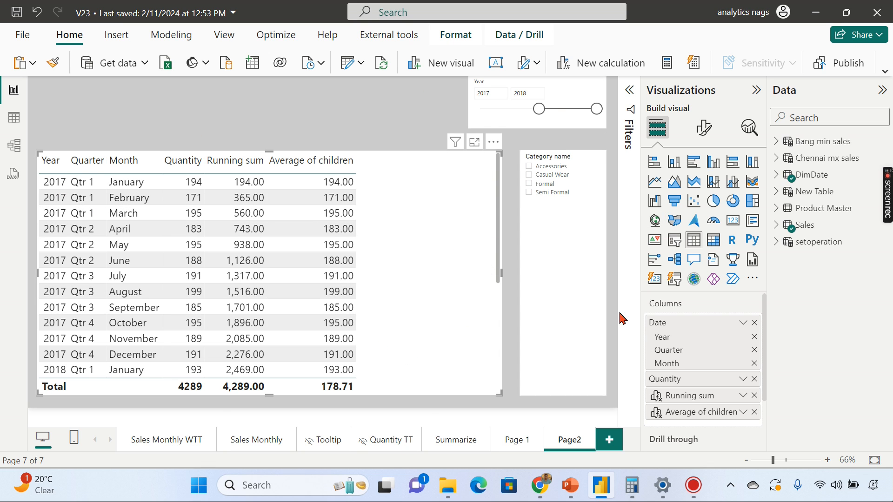
Convert the quantity table to a matrix and expand 2017 and its Qtr 1 down to months
{"action": "left_click", "coordinate": [713, 240]}
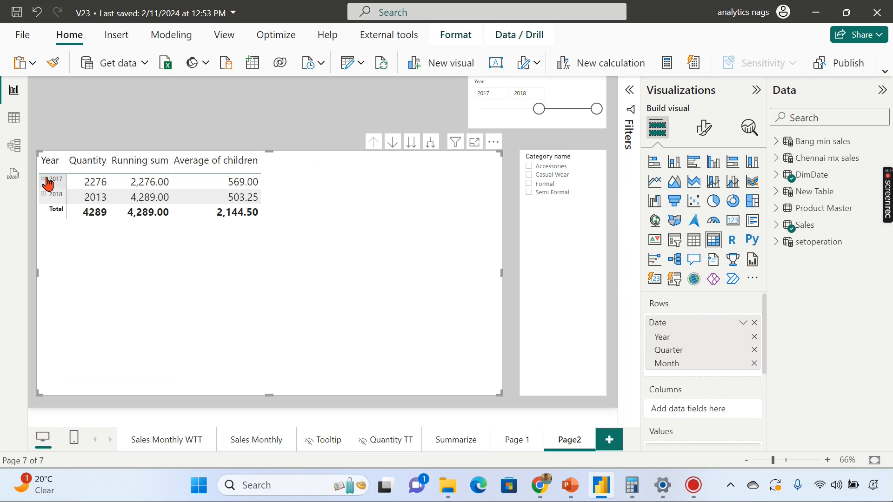
{"action": "left_click", "coordinate": [43, 179]}
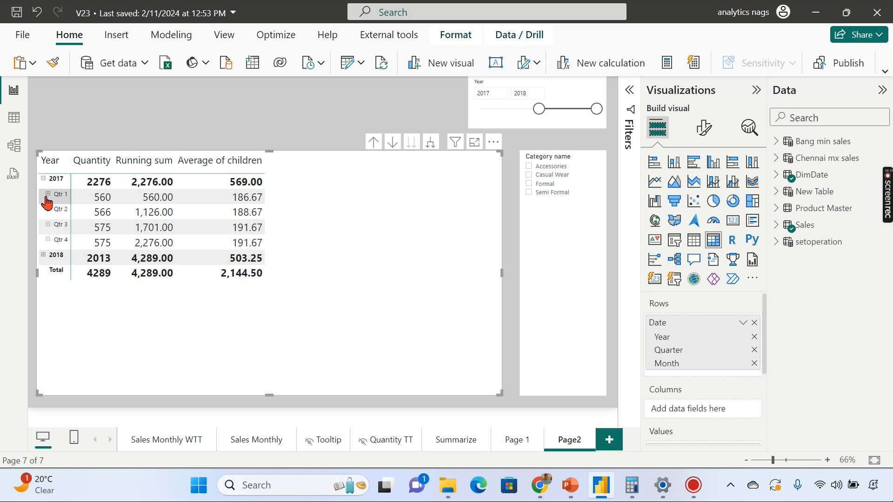
{"action": "left_click", "coordinate": [48, 194]}
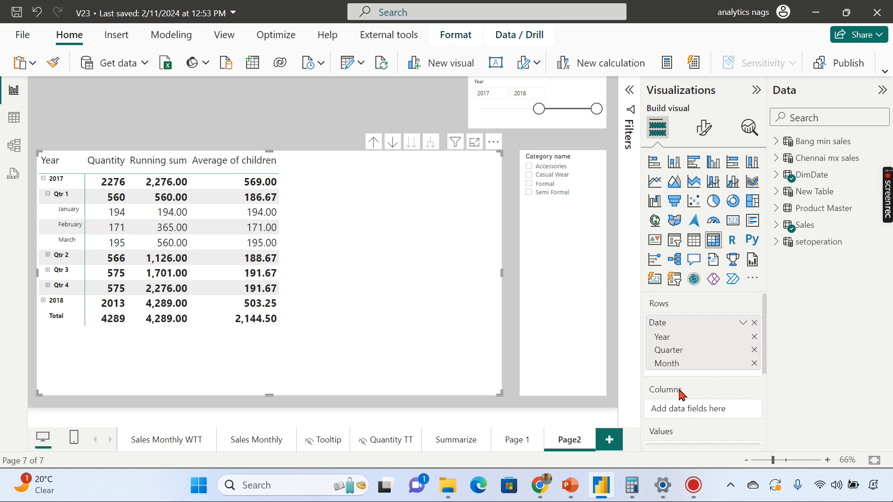
Reorder the matrix values so Average of children comes before Running sum, and collapse Qtr 1 of 2017
{"action": "scroll", "coordinate": [680, 393], "scroll_direction": "down", "scroll_amount": 1}
{"action": "left_click_drag", "start_coordinate": [672, 444], "coordinate": [683, 421]}
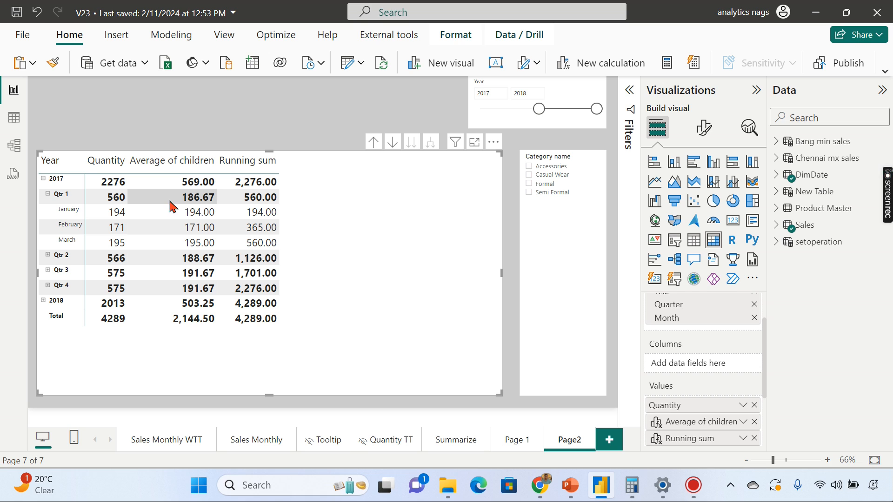
{"action": "left_click", "coordinate": [48, 195]}
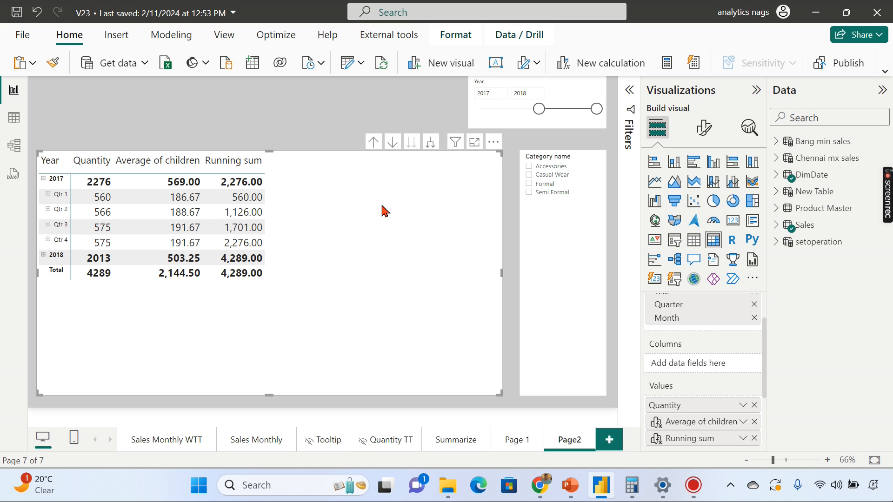
Edit the Average of children calculation to use EXPANDALL instead of EXPAND, commit it, and return to the report
{"action": "left_click", "coordinate": [743, 422]}
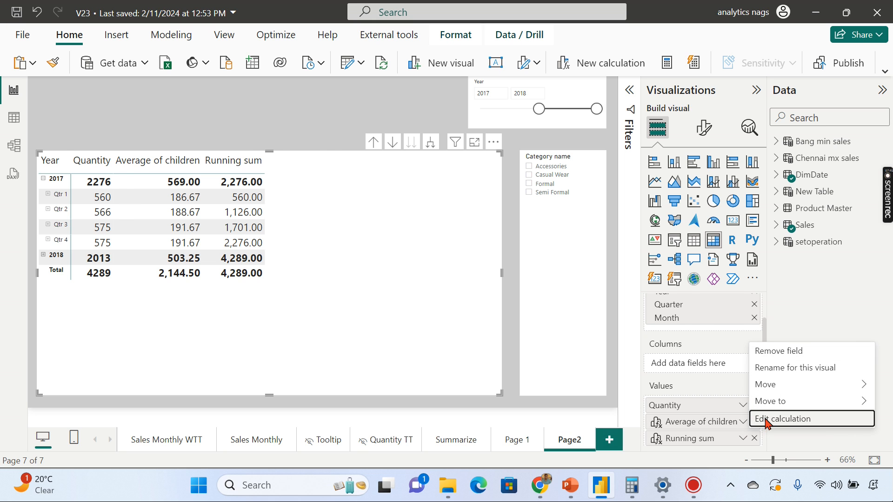
{"action": "left_click", "coordinate": [765, 419]}
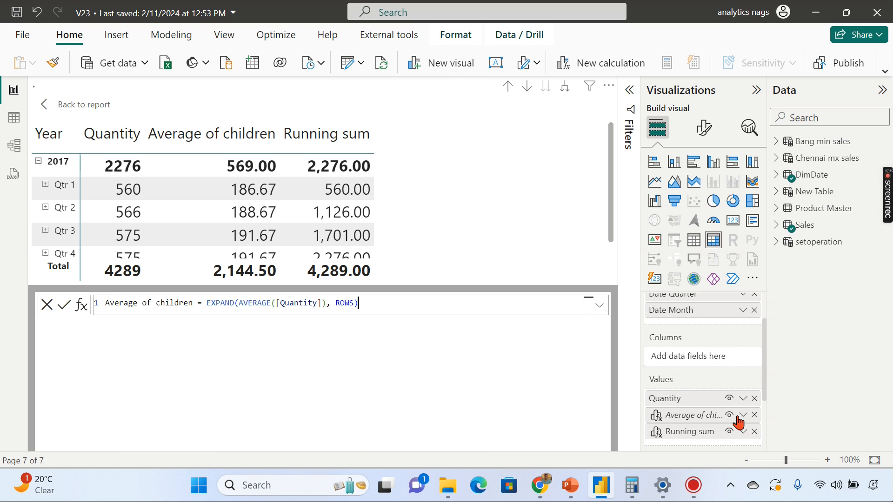
{"action": "left_click", "coordinate": [235, 304]}
{"action": "type", "text": "ALL"}
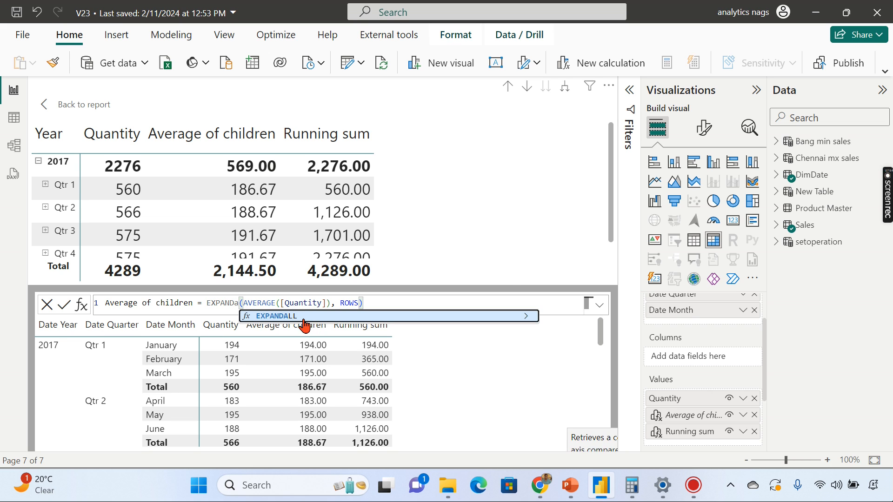
{"action": "key", "text": "Tab"}
{"action": "key", "text": "Return"}
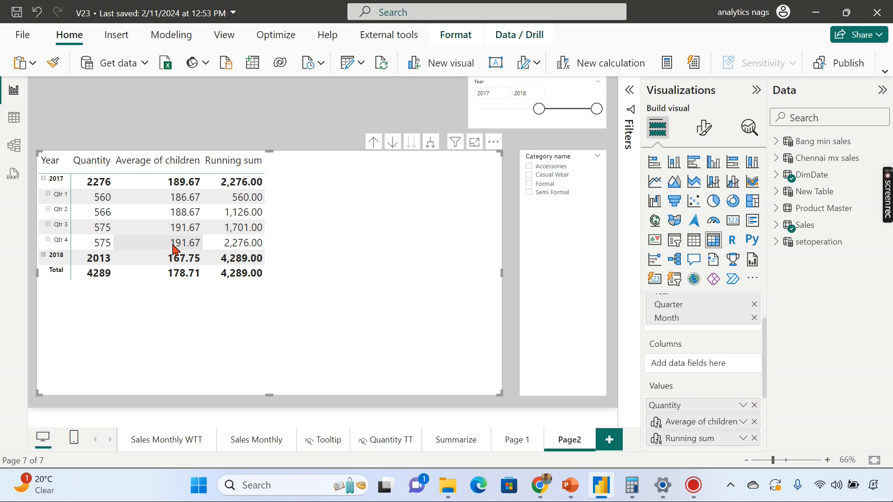
Expand Qtr 1 of 2017 to its months and compare the quarter's average with the monthly quantities
{"action": "left_click", "coordinate": [49, 195]}
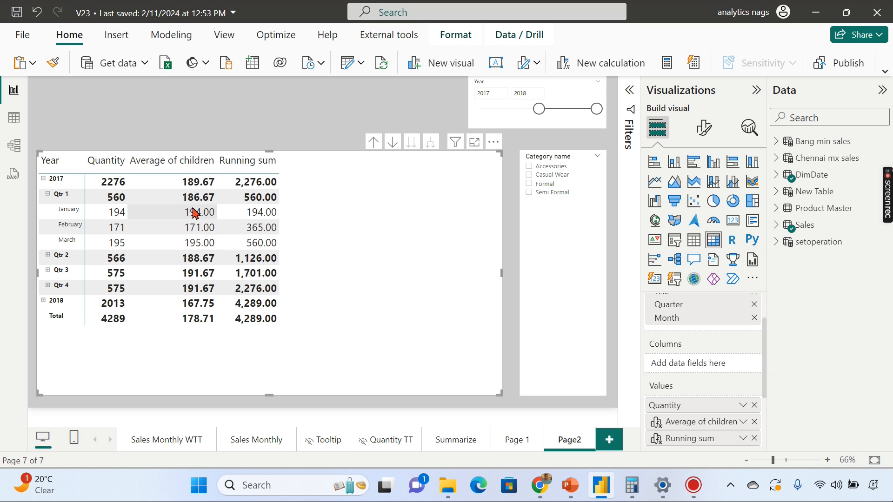
{"action": "left_click", "coordinate": [55, 195]}
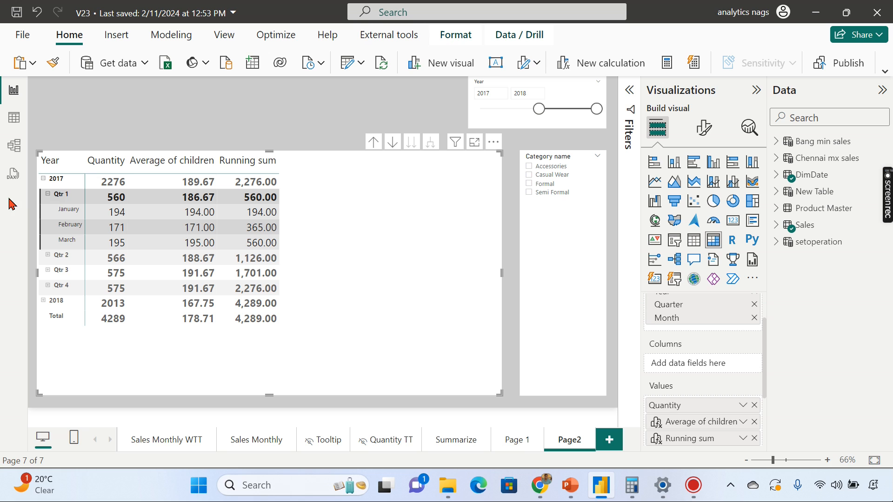
{"action": "left_click", "coordinate": [48, 198]}
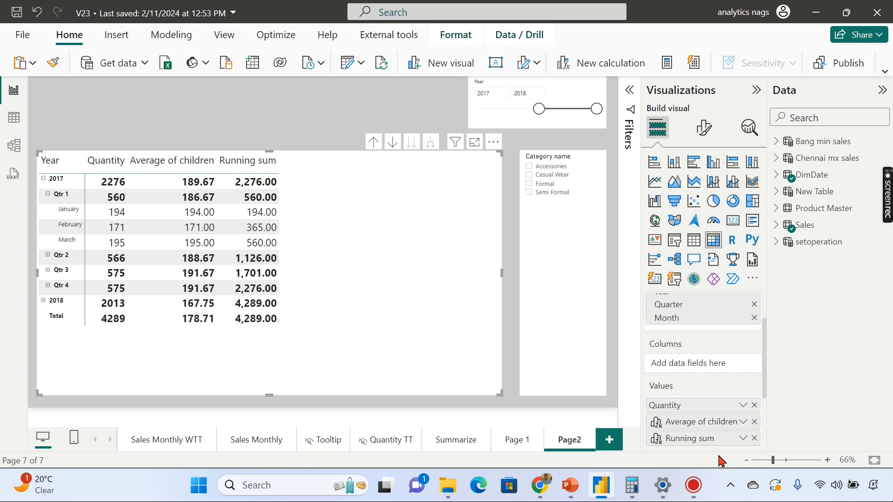
Review the Average of children formula and the list of available calculation templates, and return to the report without changes
{"action": "left_click", "coordinate": [741, 424]}
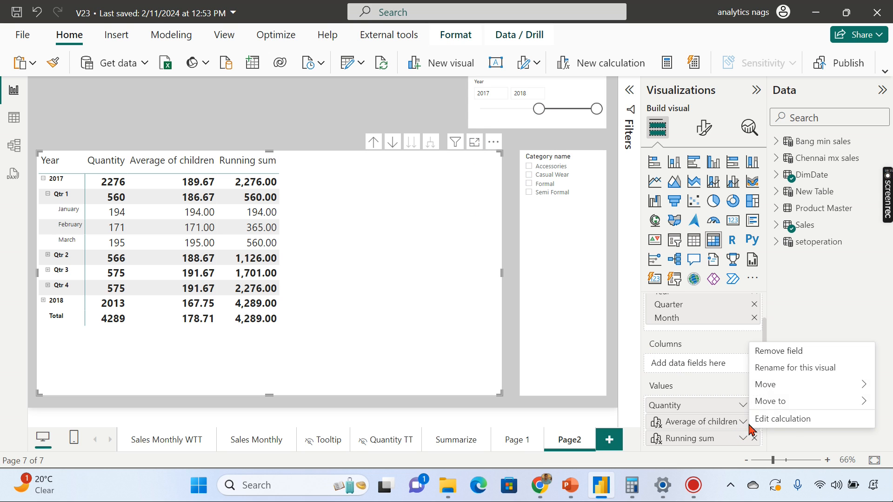
{"action": "left_click", "coordinate": [789, 422]}
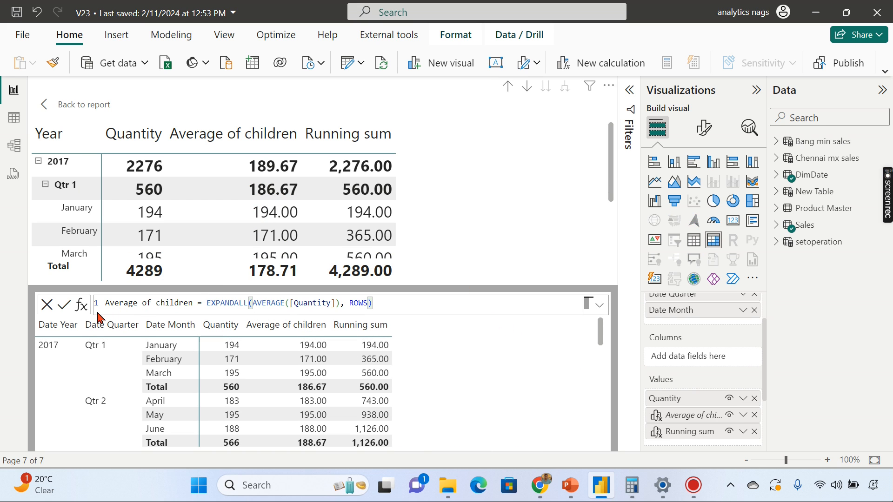
{"action": "left_click", "coordinate": [83, 308]}
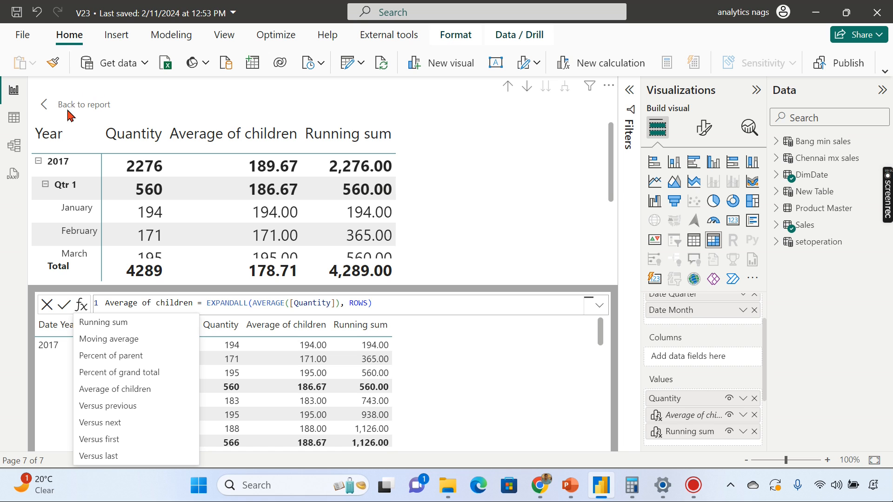
{"action": "left_click", "coordinate": [48, 109]}
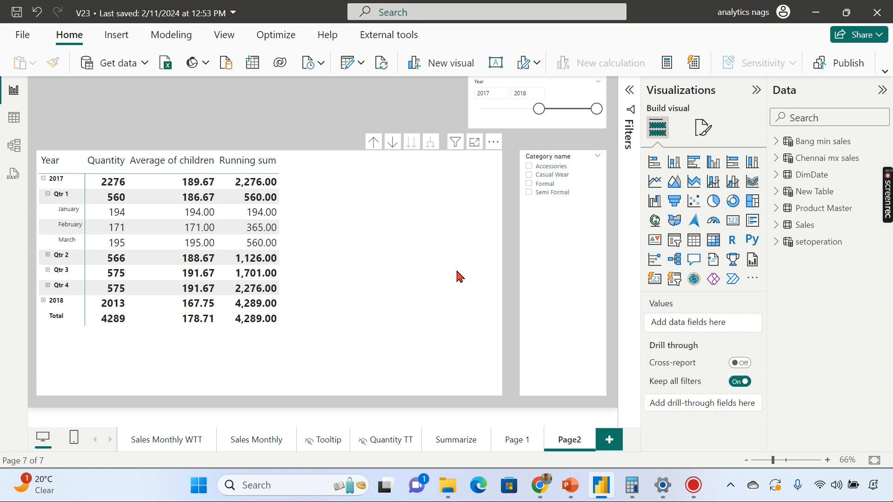